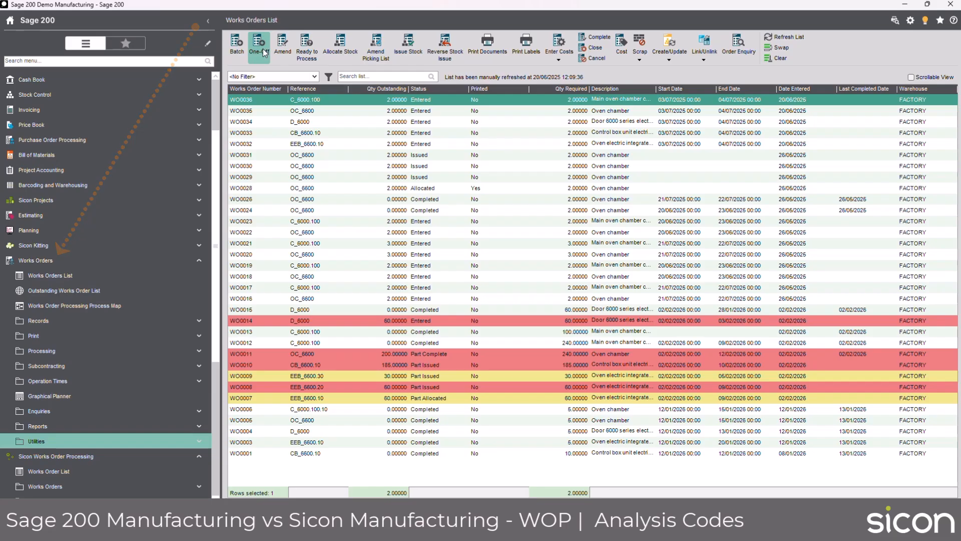
Step: Examine the analysis codes of the first listed C_6000.100 works order and the values available for Domestic/Commercial
{"action": "double_click", "coordinate": [302, 103]}
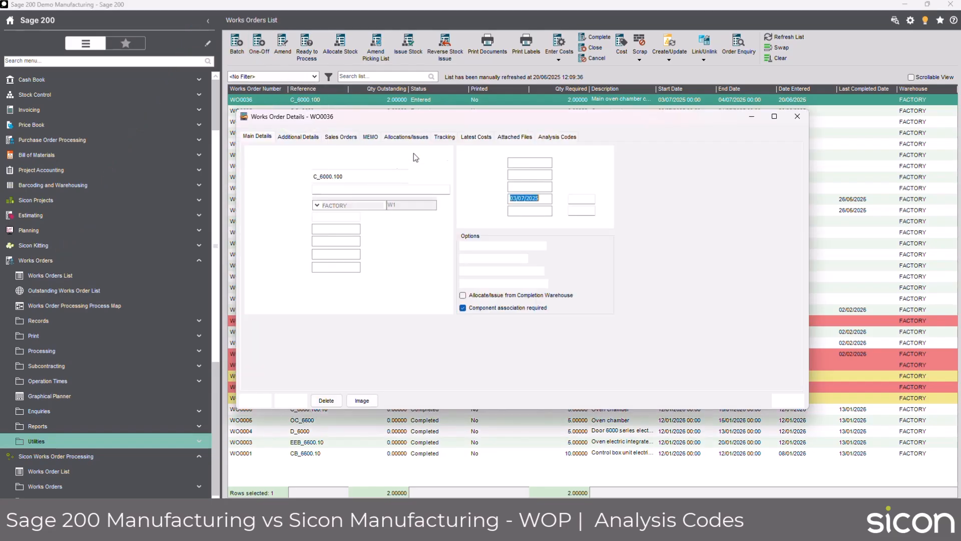
{"action": "left_click", "coordinate": [567, 140]}
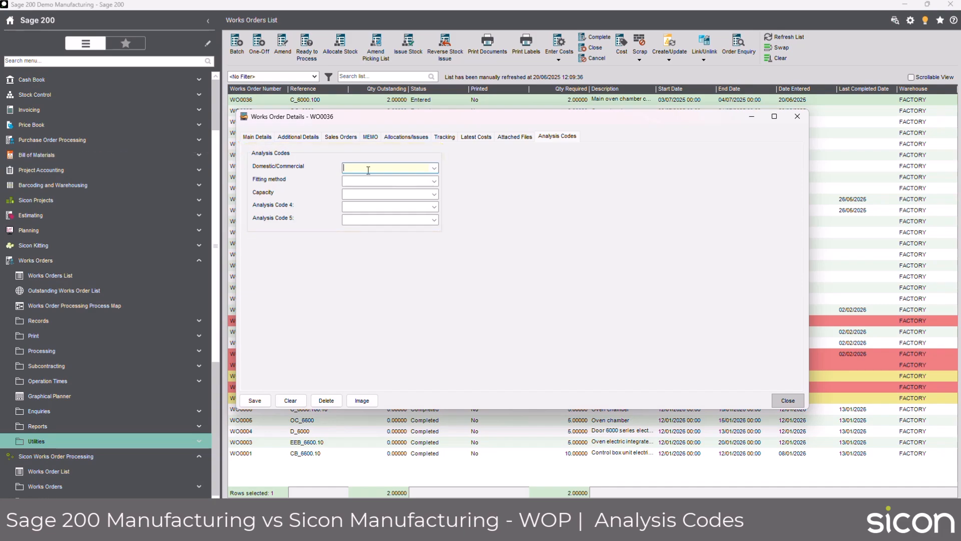
{"action": "left_click", "coordinate": [435, 169]}
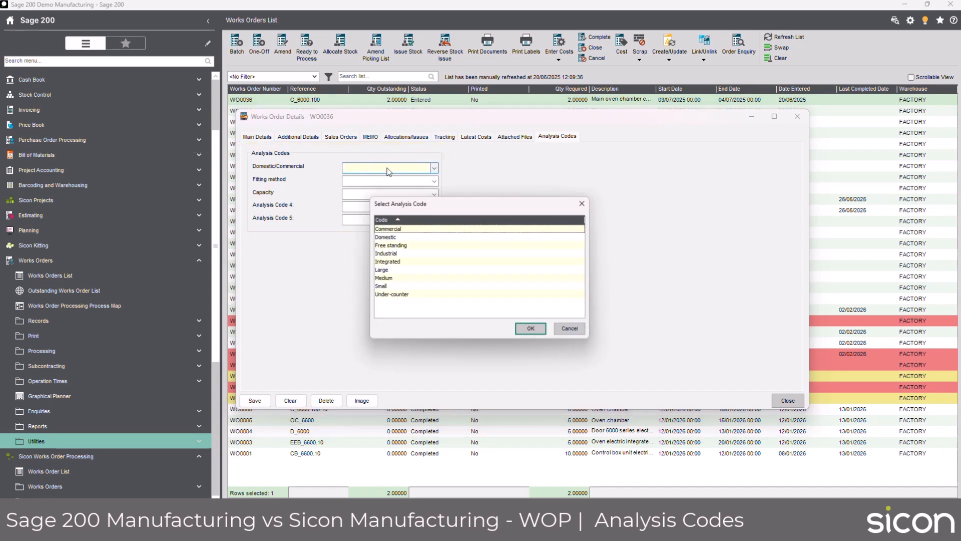
{"action": "left_click", "coordinate": [562, 333]}
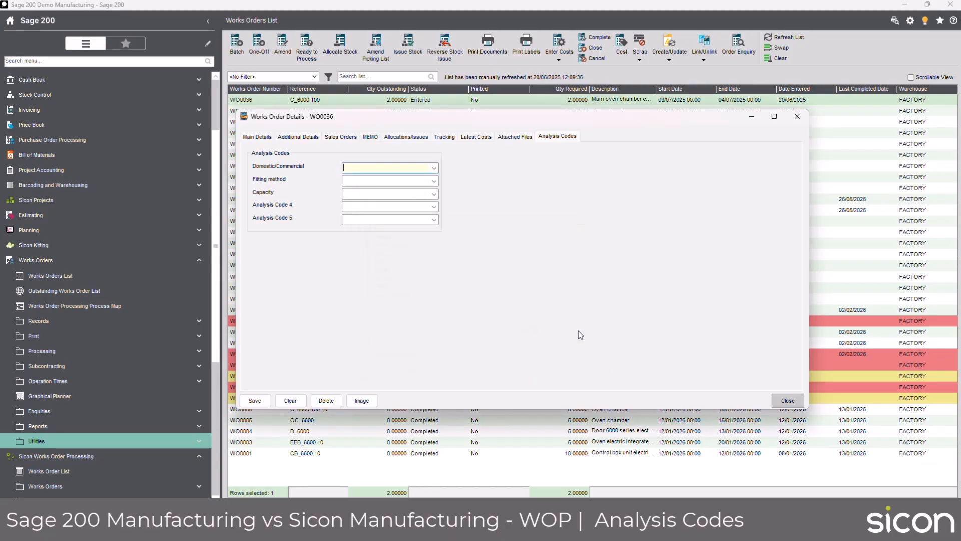
{"action": "left_click", "coordinate": [785, 403]}
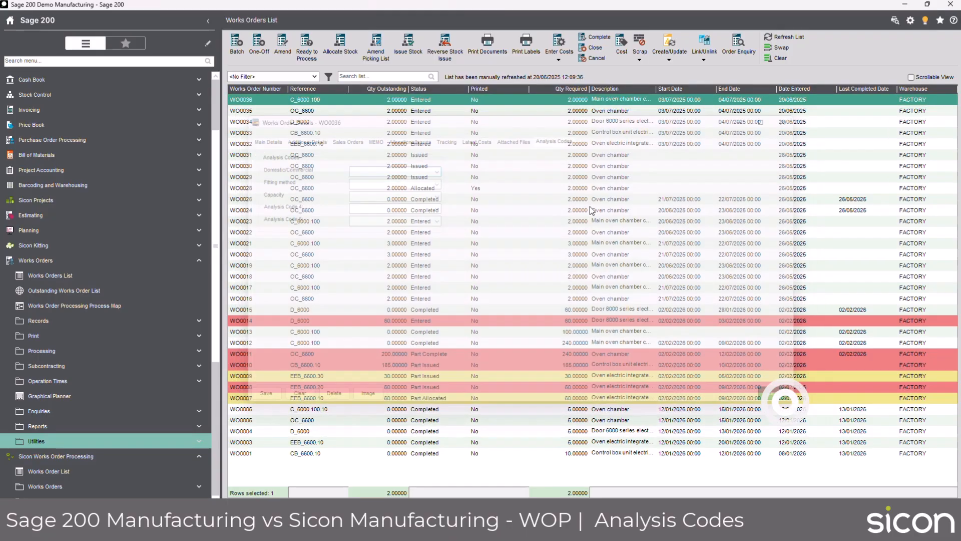
Step: Add the Analysis Code #1 column to the Works Orders List and check its values
{"action": "right_click", "coordinate": [498, 175]}
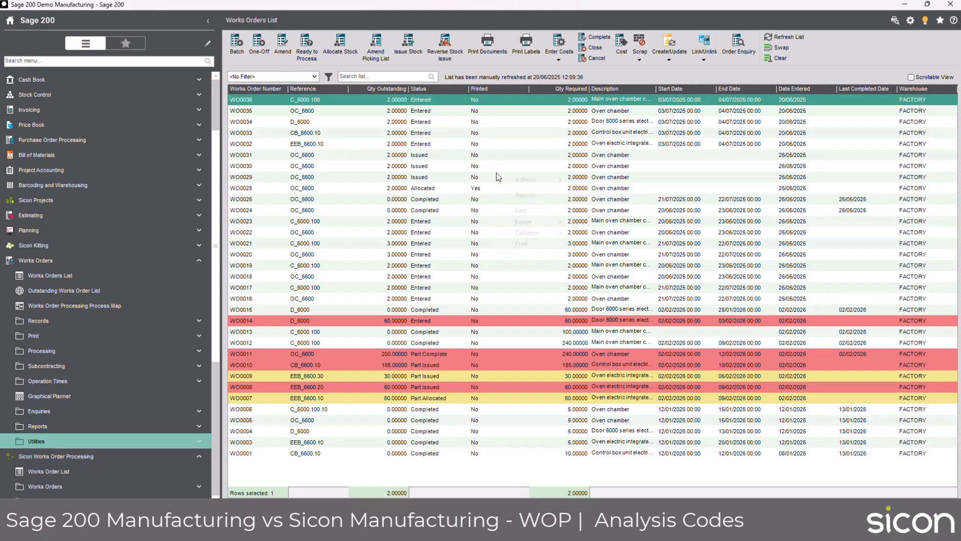
{"action": "mouse_move", "coordinate": [524, 235]}
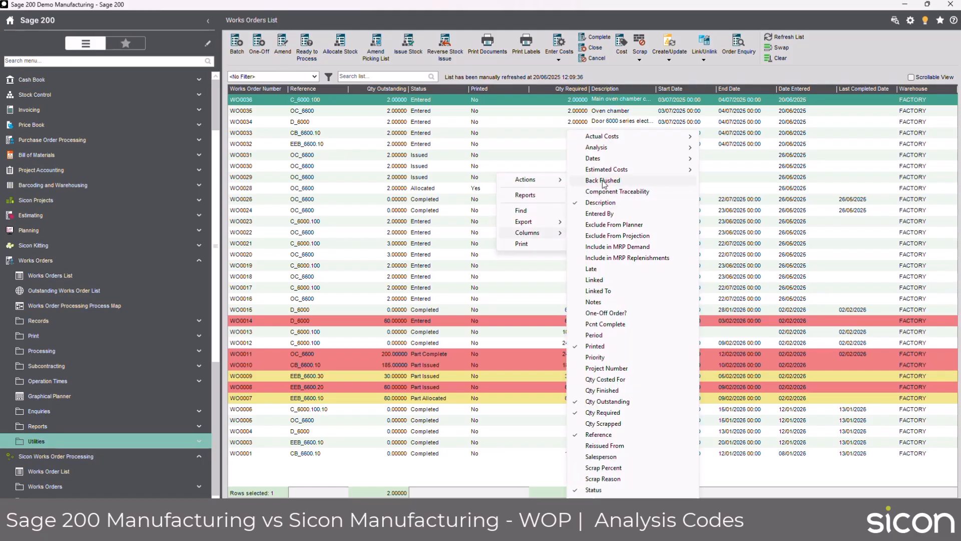
{"action": "mouse_move", "coordinate": [615, 151]}
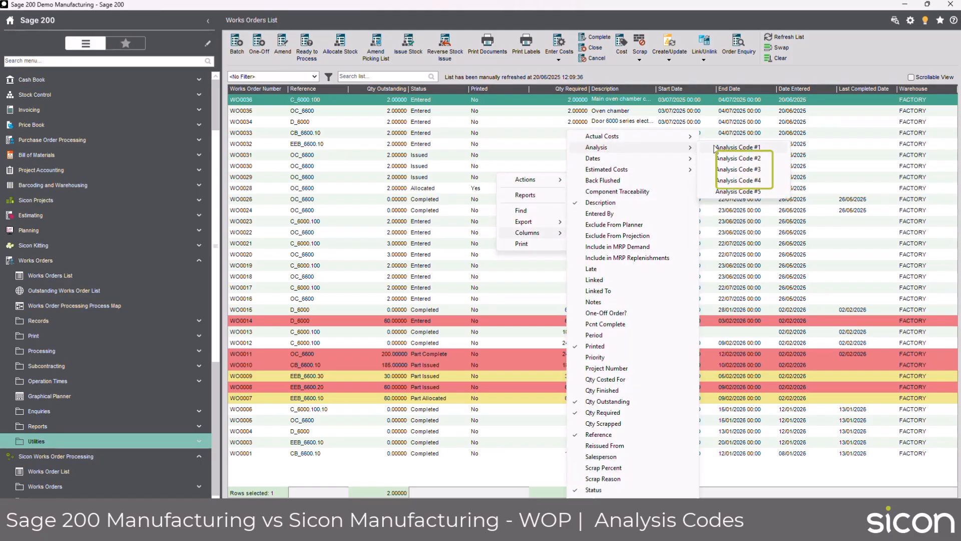
{"action": "left_click", "coordinate": [727, 181]}
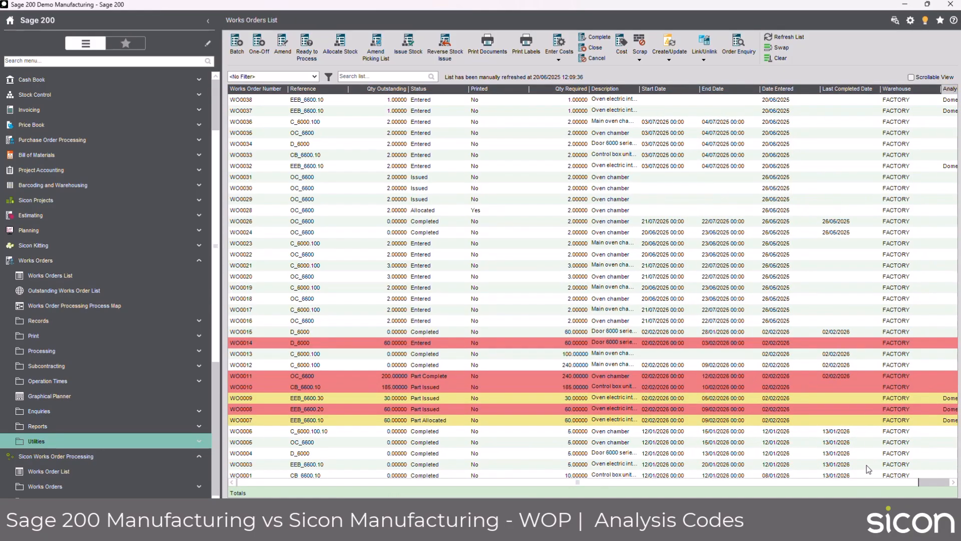
{"action": "left_click_drag", "start_coordinate": [883, 481], "coordinate": [917, 481]}
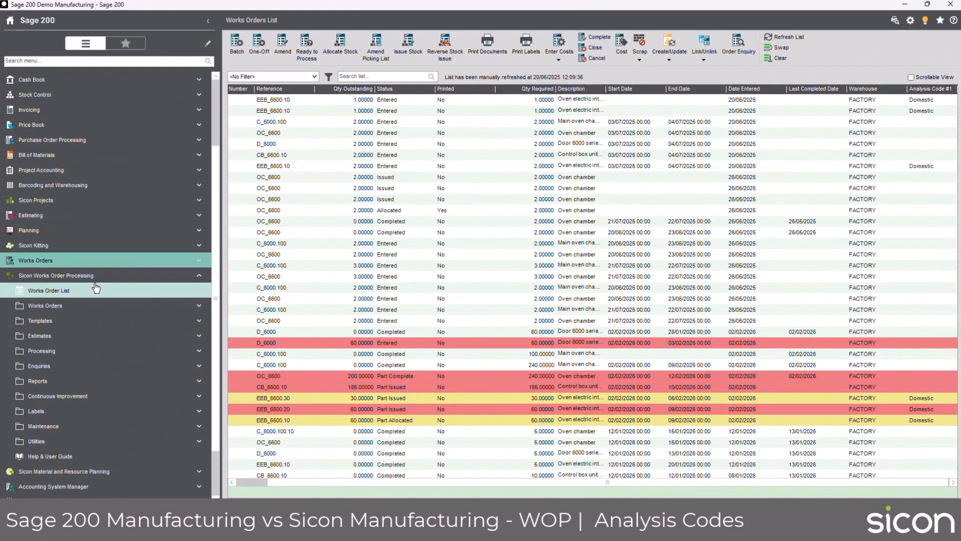
Step: Open the Display section of the Sicon Works Order Processing settings
{"action": "left_click", "coordinate": [65, 441]}
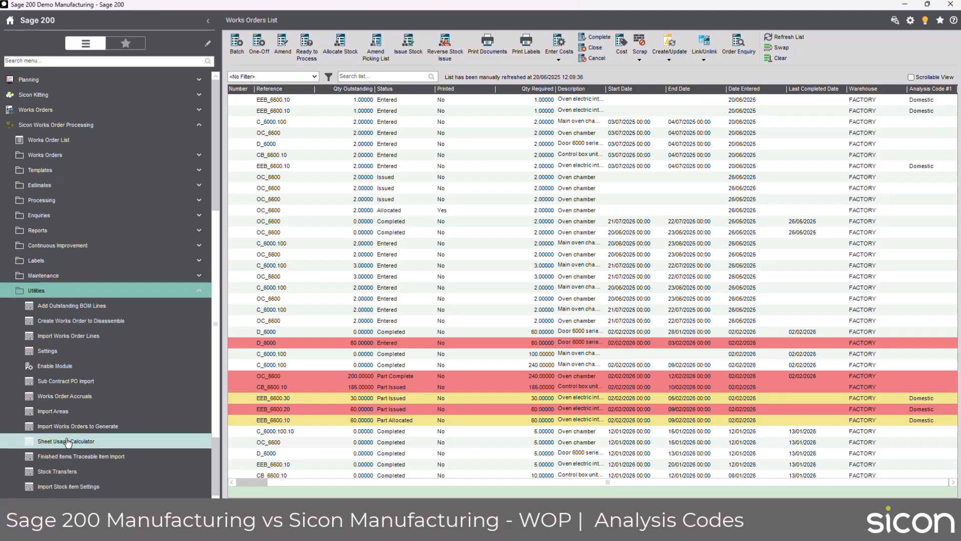
{"action": "left_click", "coordinate": [73, 352]}
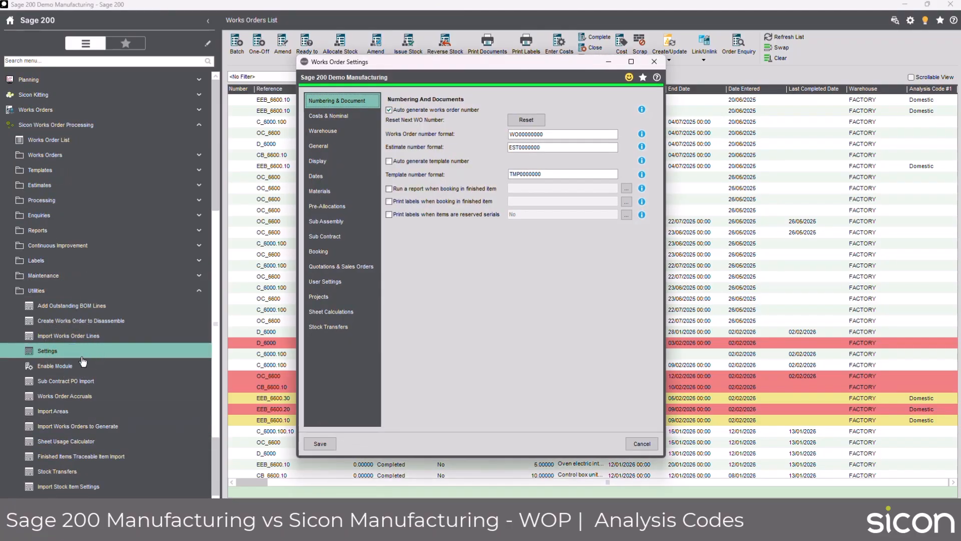
{"action": "left_click", "coordinate": [324, 162]}
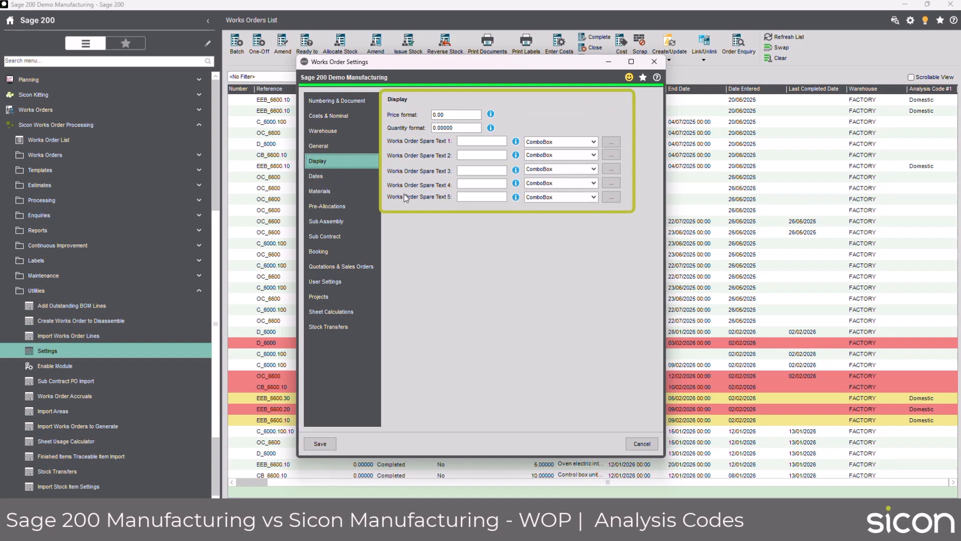
Step: Label Works Order Spare Text 1 "Project Manager:" and keep its field type as ComboBox
{"action": "left_click", "coordinate": [477, 142]}
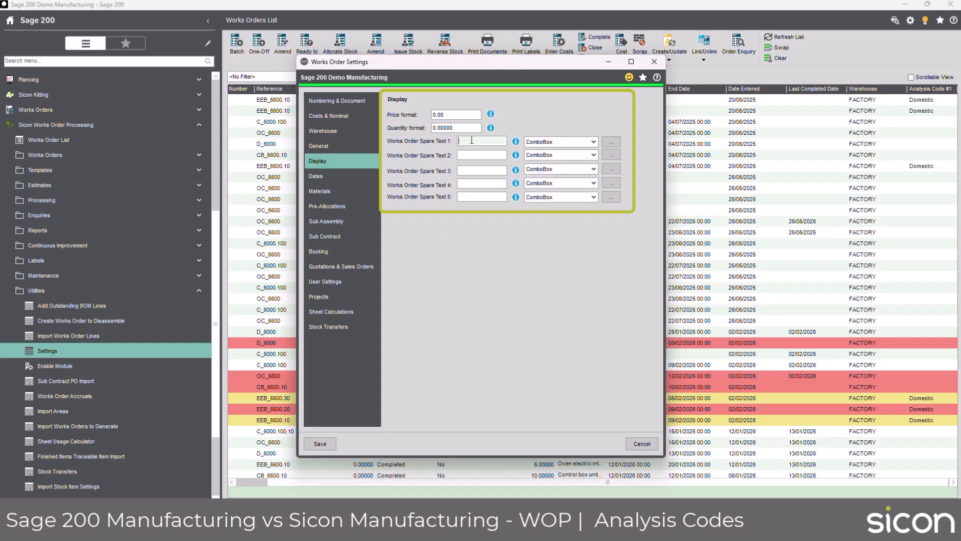
{"action": "left_click", "coordinate": [556, 142]}
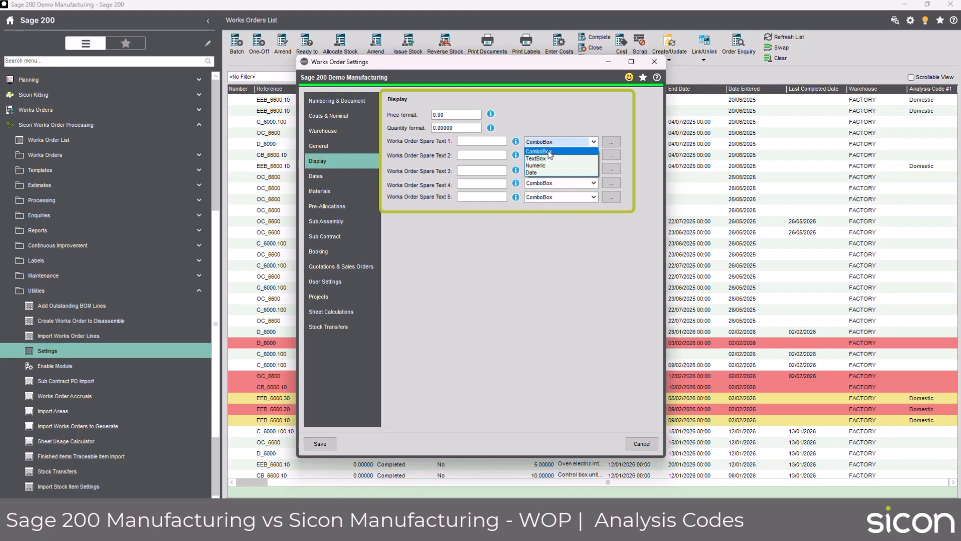
{"action": "left_click", "coordinate": [549, 154]}
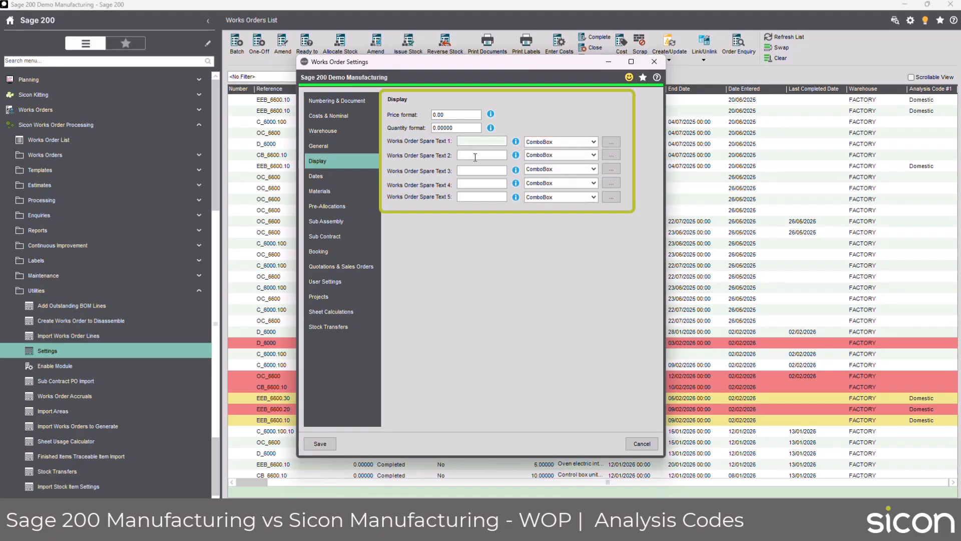
{"action": "type", "text": "Project Manager:"}
{"action": "key", "text": "Tab"}
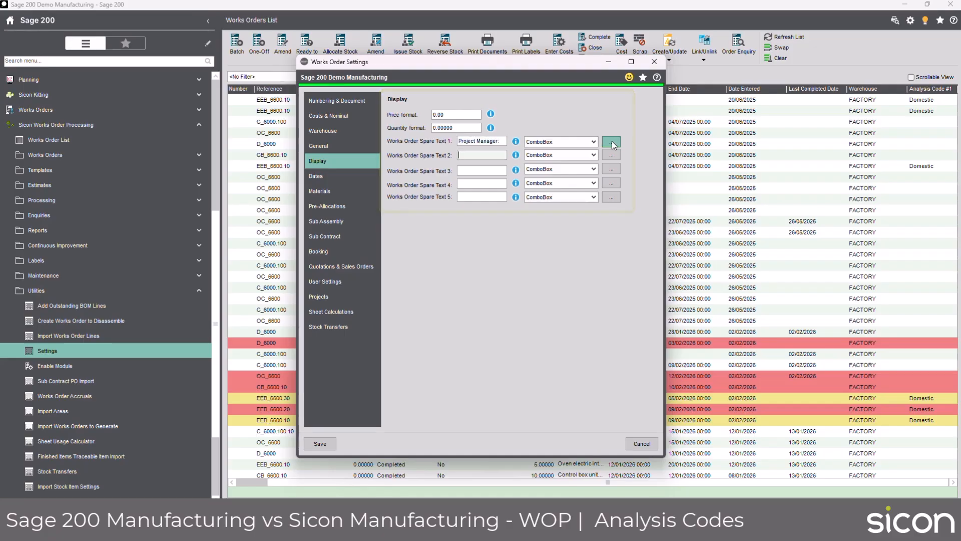
Step: Add two project managers' first names as selectable values for Works Order Spare Text 1 and save the value list
{"action": "left_click", "coordinate": [612, 143]}
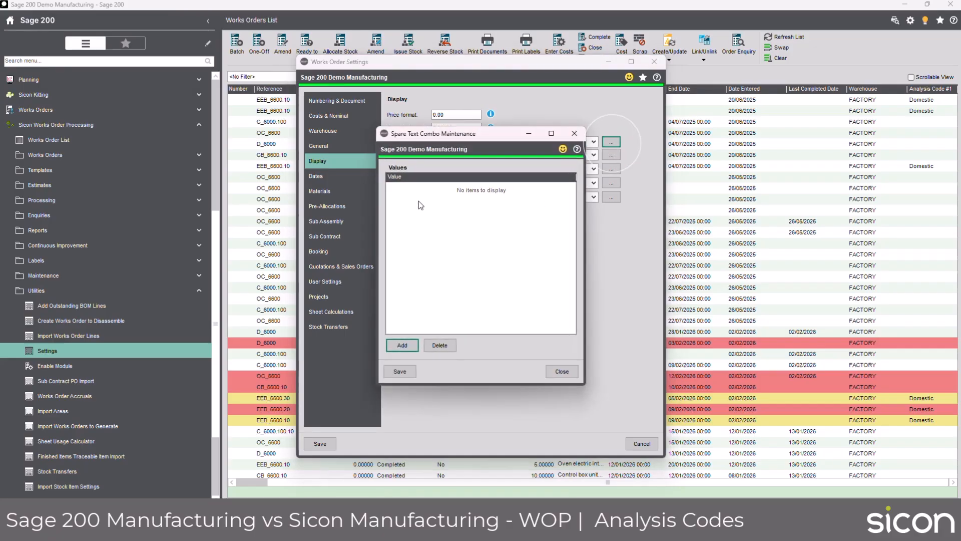
{"action": "left_click", "coordinate": [410, 347]}
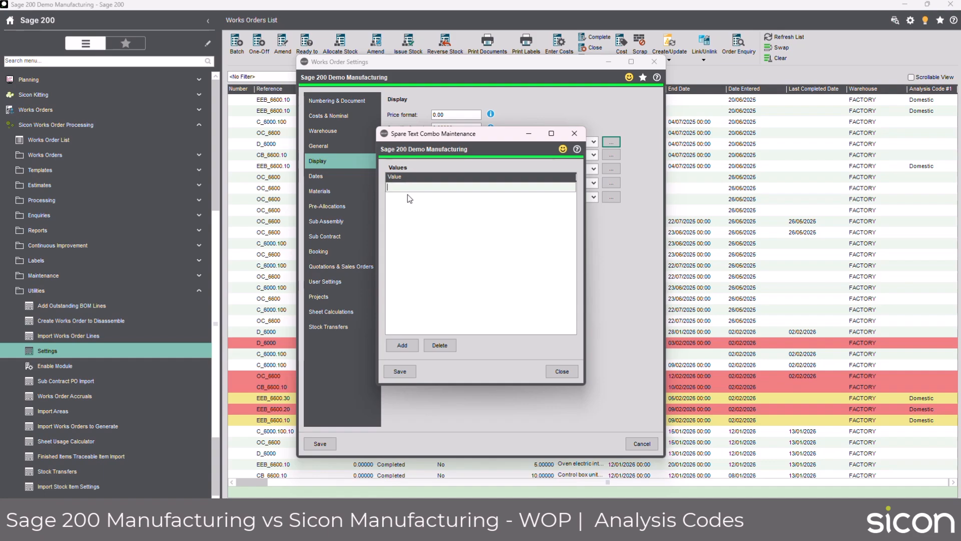
{"action": "type", "text": "Bob"}
{"action": "key", "text": "Return"}
{"action": "type", "text": "John"}
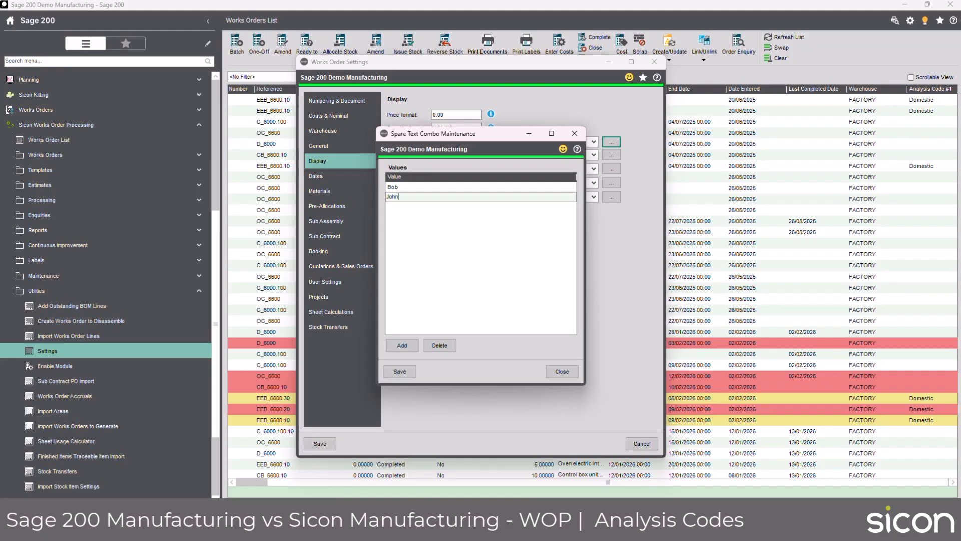
{"action": "key", "text": "Return"}
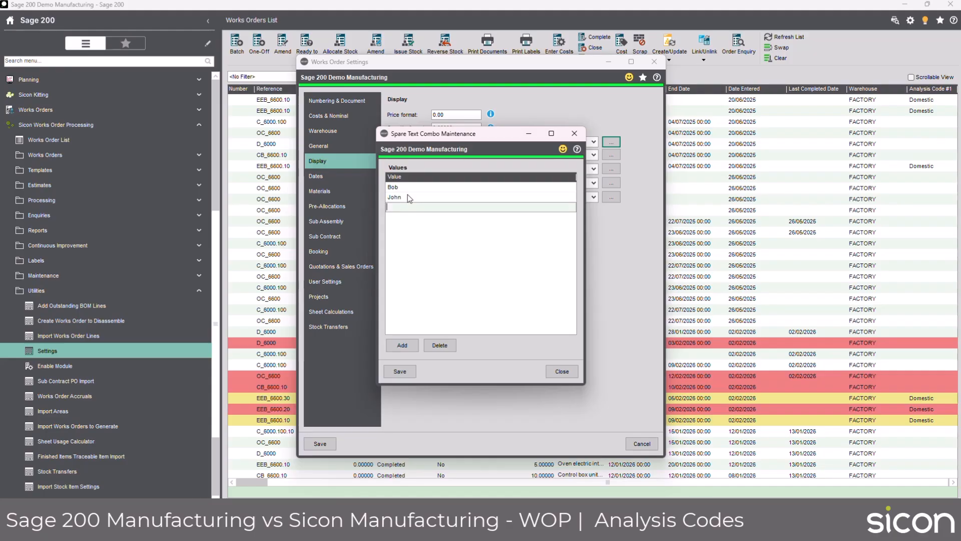
{"action": "left_click", "coordinate": [405, 199]}
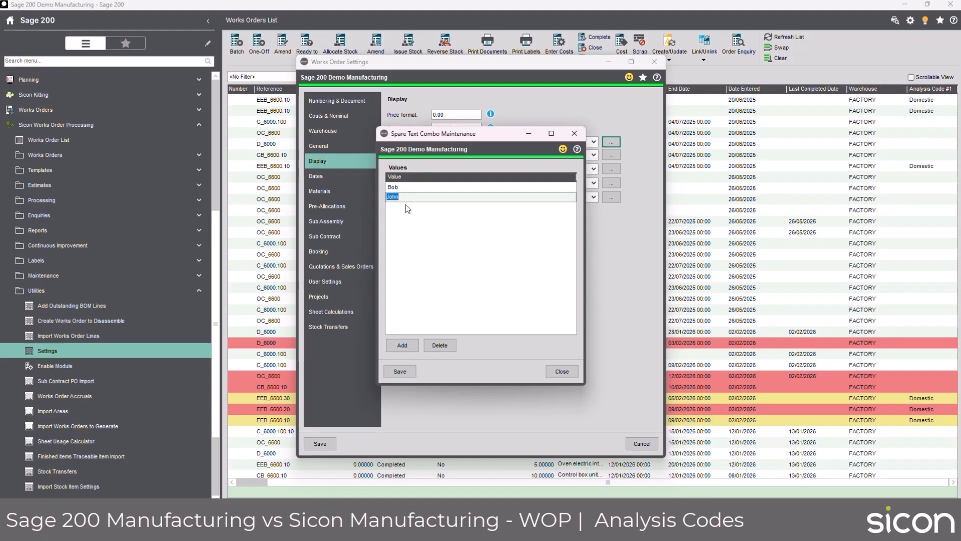
{"action": "left_click", "coordinate": [400, 371]}
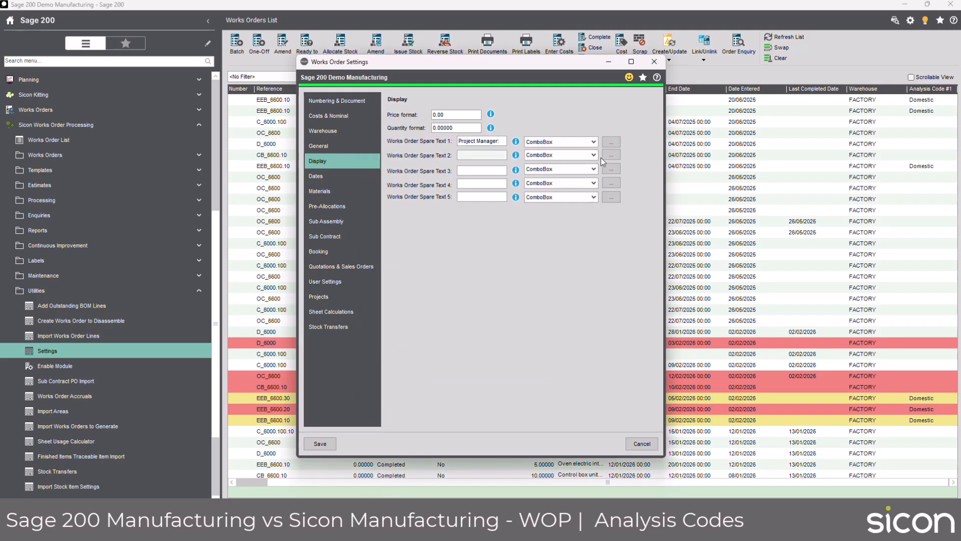
Step: Set Works Order Spare Text 2 to the TextBox type and label it "Scrap reasons:"
{"action": "left_click", "coordinate": [583, 155]}
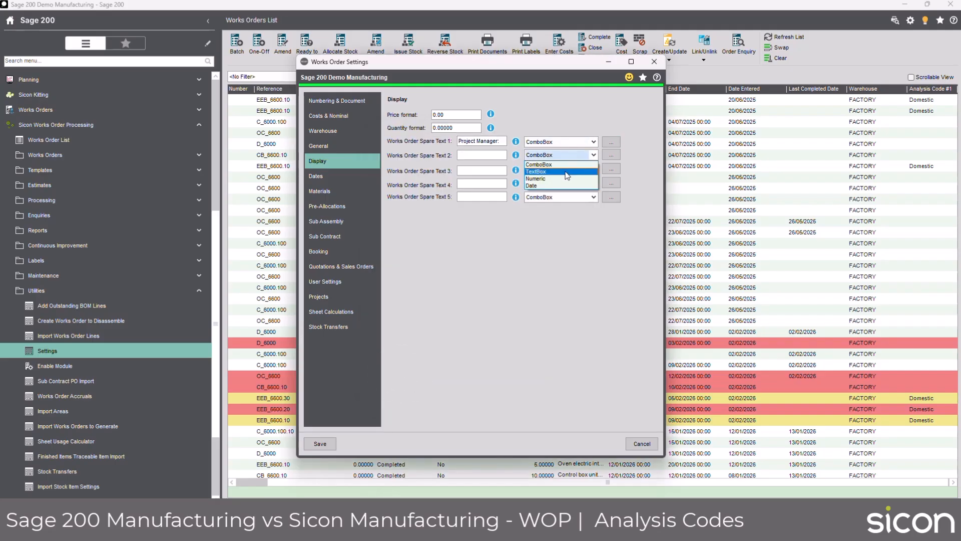
{"action": "left_click", "coordinate": [566, 173]}
{"action": "left_click", "coordinate": [471, 157]}
{"action": "type", "text": "Scrap reasons:"}
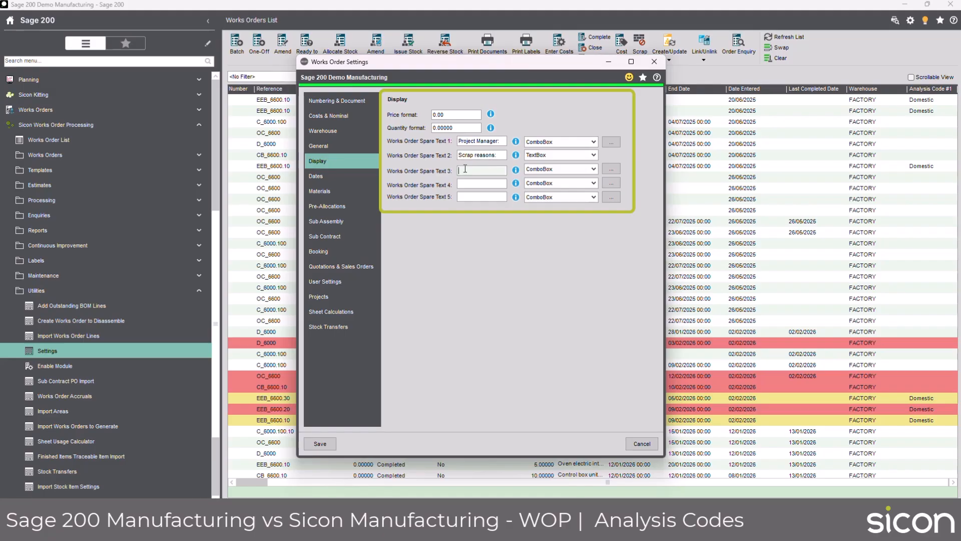
Step: Set Works Order Spare Text 3 to the Date type, label it "Date collected:" and save the works order settings
{"action": "left_click", "coordinate": [593, 169]}
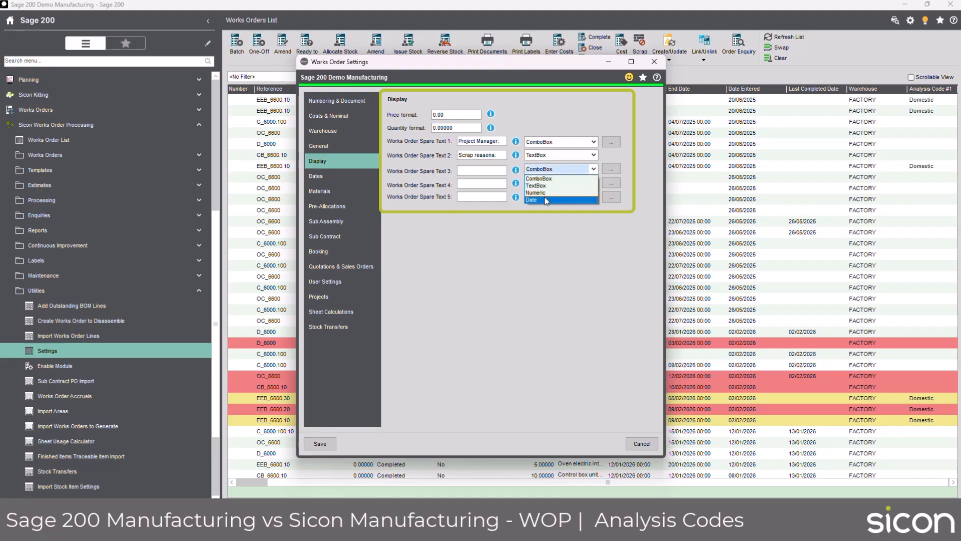
{"action": "left_click", "coordinate": [546, 198]}
{"action": "left_click", "coordinate": [467, 171]}
{"action": "type", "text": "Date colle"}
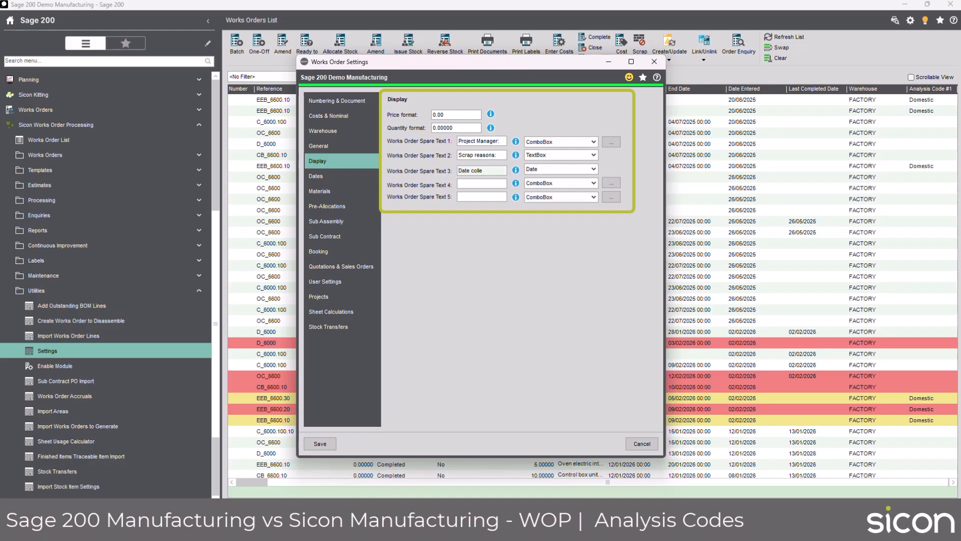
{"action": "type", "text": "cted:"}
{"action": "left_click", "coordinate": [317, 443]}
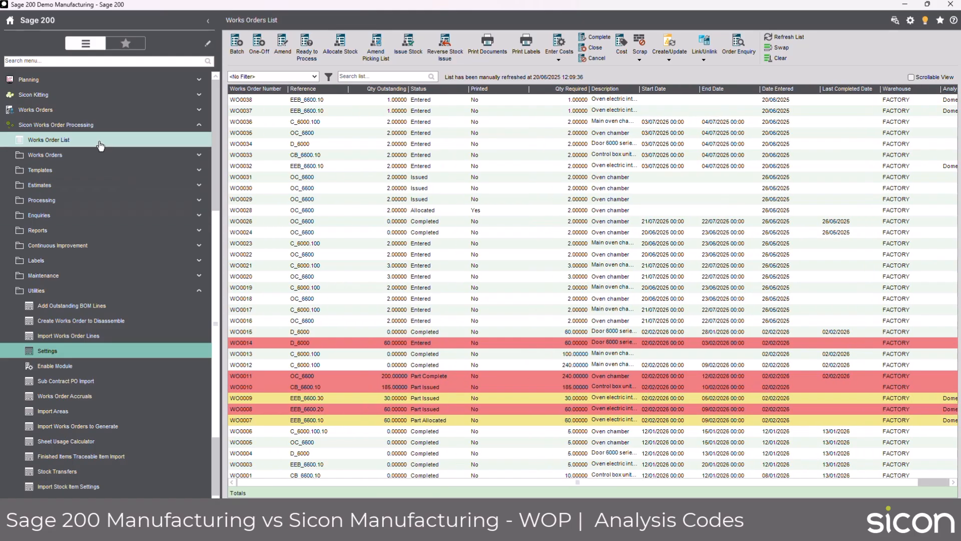
Step: Open the additional information of the CB_6600.10 works order for 25 units from the Sicon Works Order List
{"action": "left_click", "coordinate": [103, 142]}
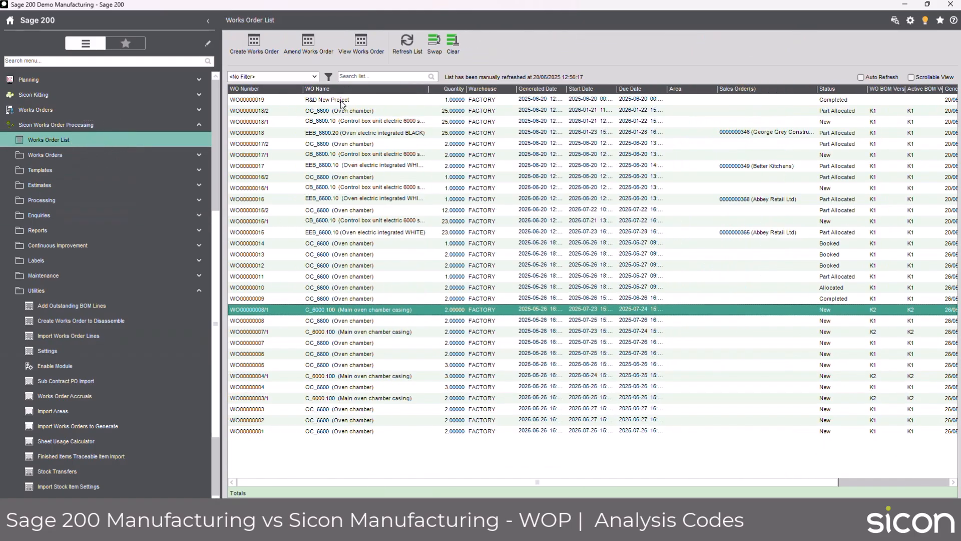
{"action": "double_click", "coordinate": [721, 126]}
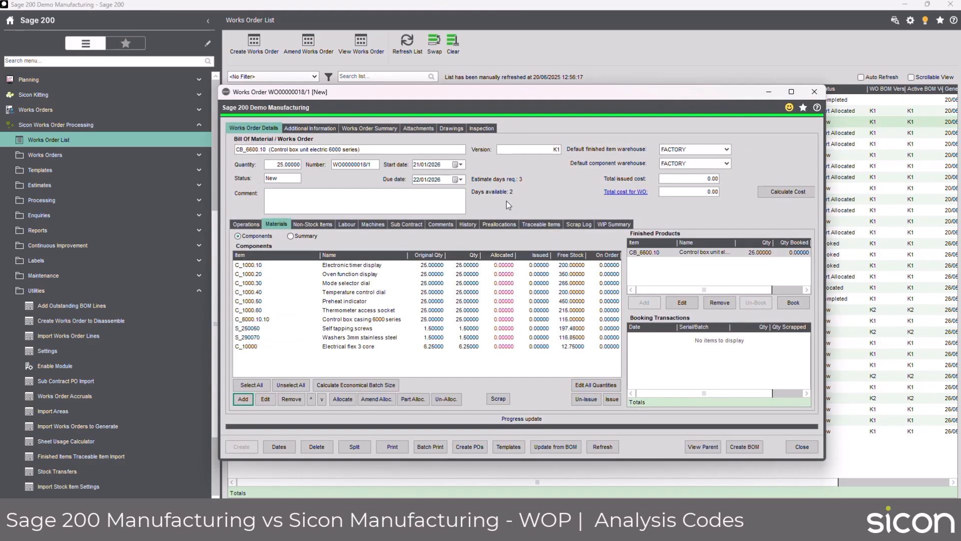
{"action": "left_click", "coordinate": [318, 128]}
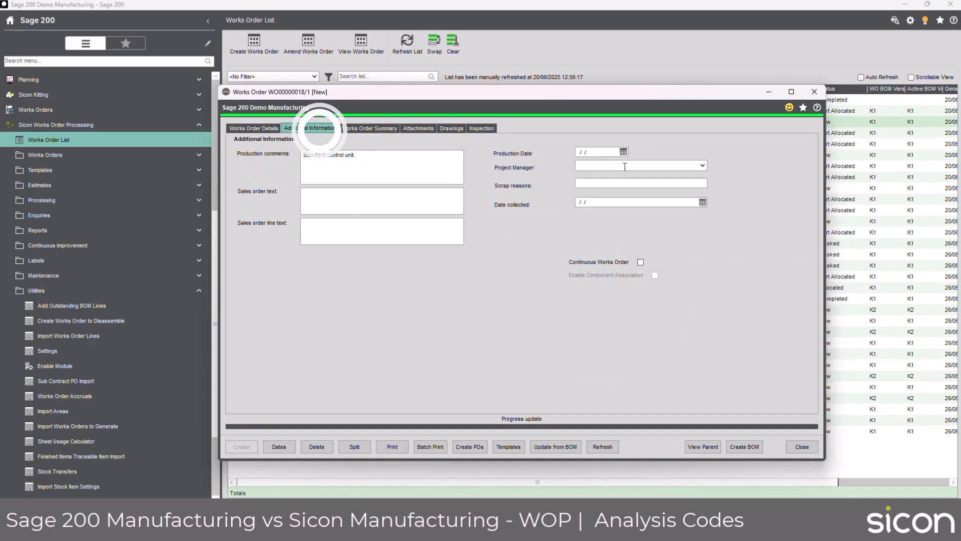
Step: Assign the first available project manager to the works order and enter "Batch issue" as the scrap reason
{"action": "left_click", "coordinate": [703, 166]}
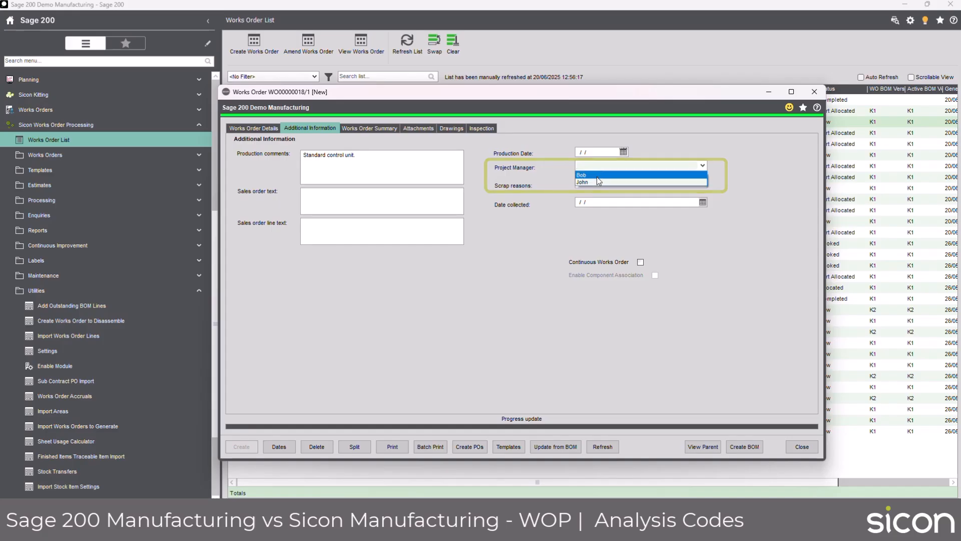
{"action": "left_click", "coordinate": [597, 176]}
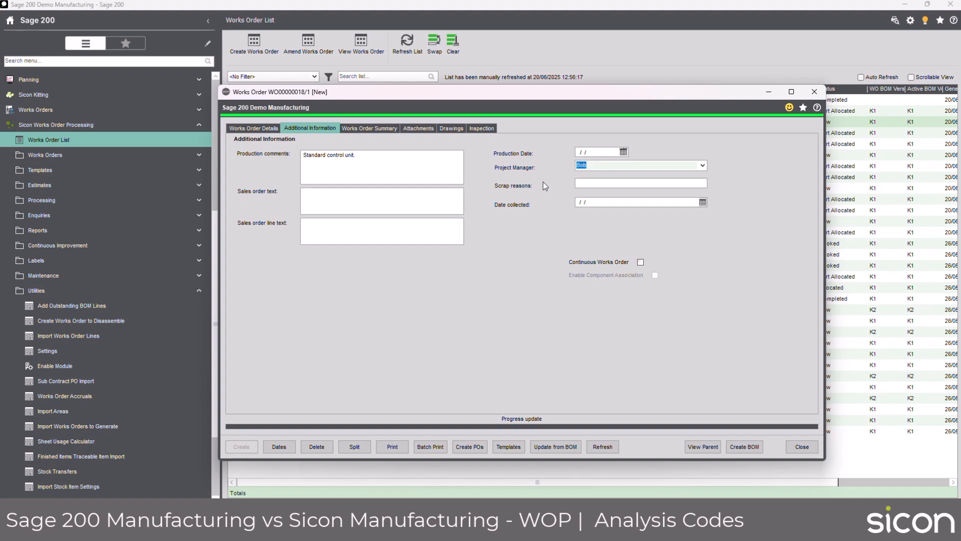
{"action": "key", "text": "Tab"}
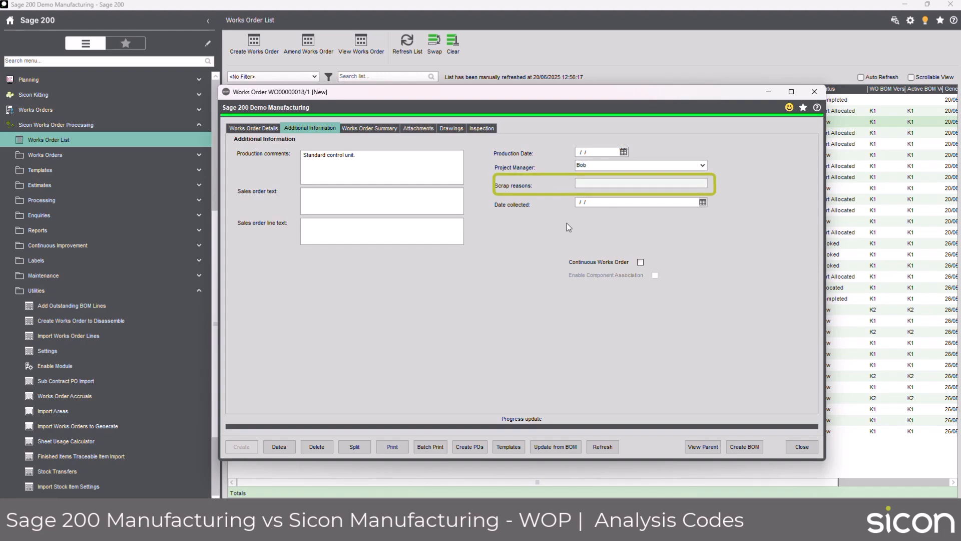
{"action": "type", "text": "Batch issue"}
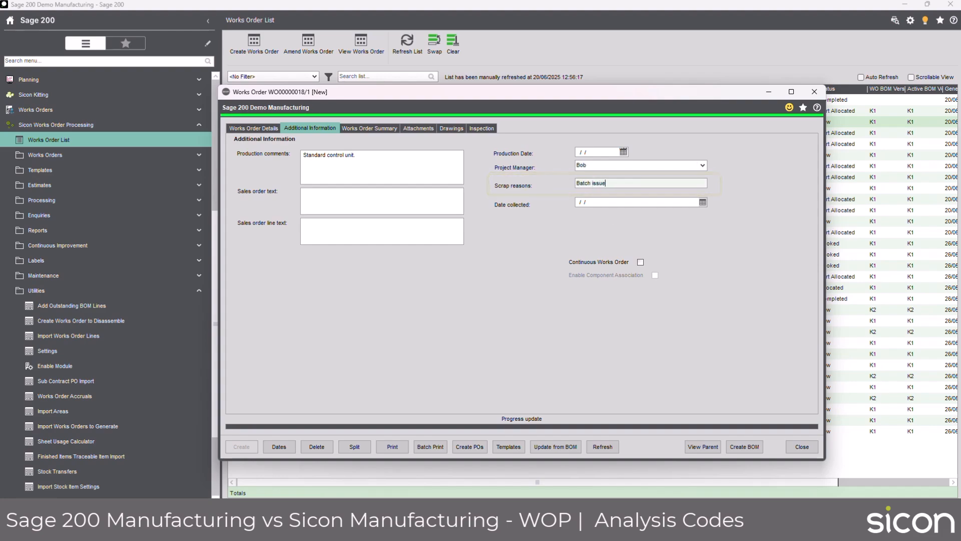
Step: Set the works order's Date collected to 20/06/2025 and close the works order
{"action": "left_click", "coordinate": [703, 203]}
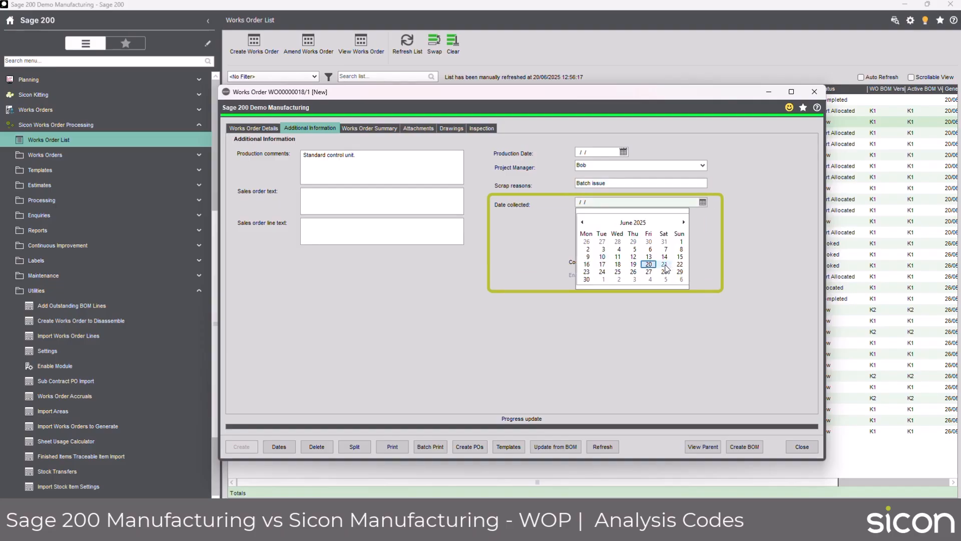
{"action": "left_click", "coordinate": [648, 265]}
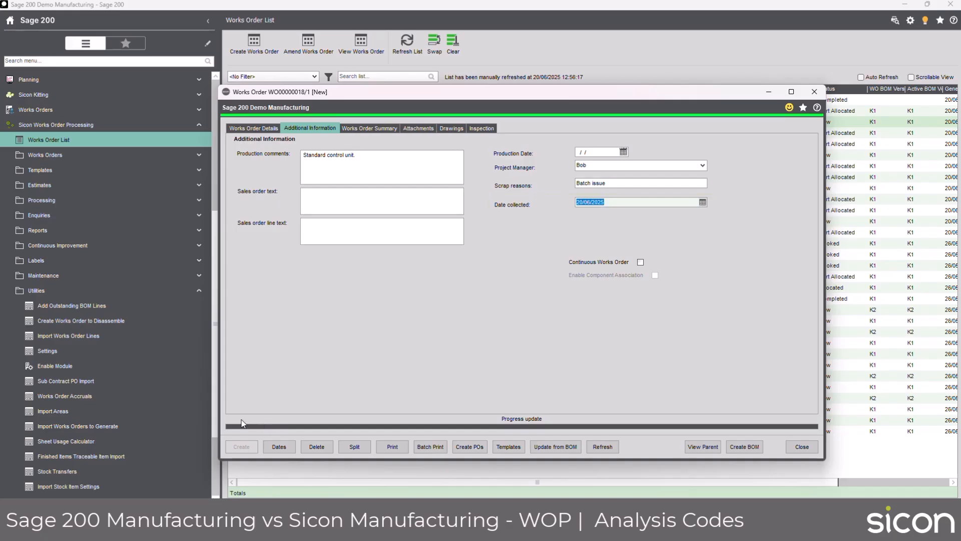
{"action": "left_click", "coordinate": [802, 447]}
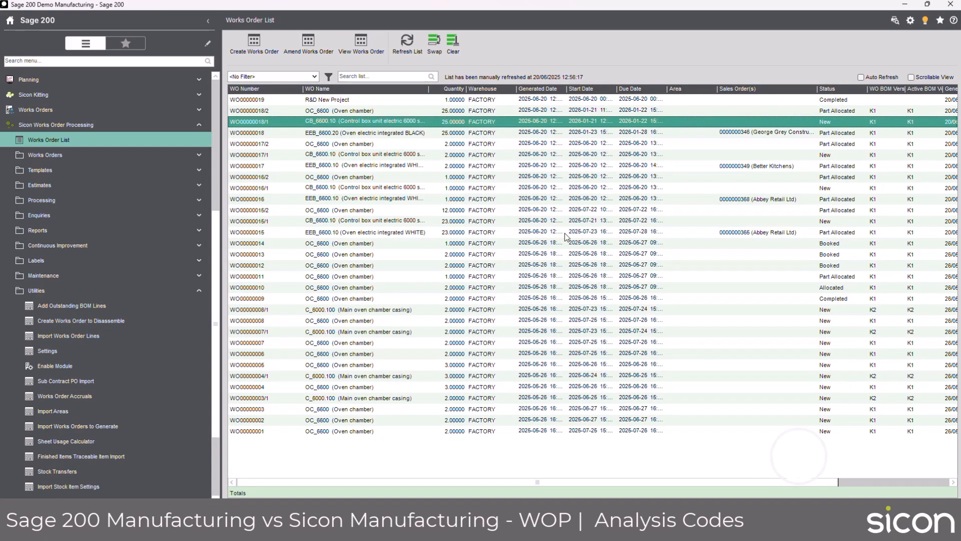
Step: Check the options available for the Works Order List and reopen the list in Sicon Works Order Processing
{"action": "right_click", "coordinate": [580, 169]}
{"action": "mouse_move", "coordinate": [610, 231]}
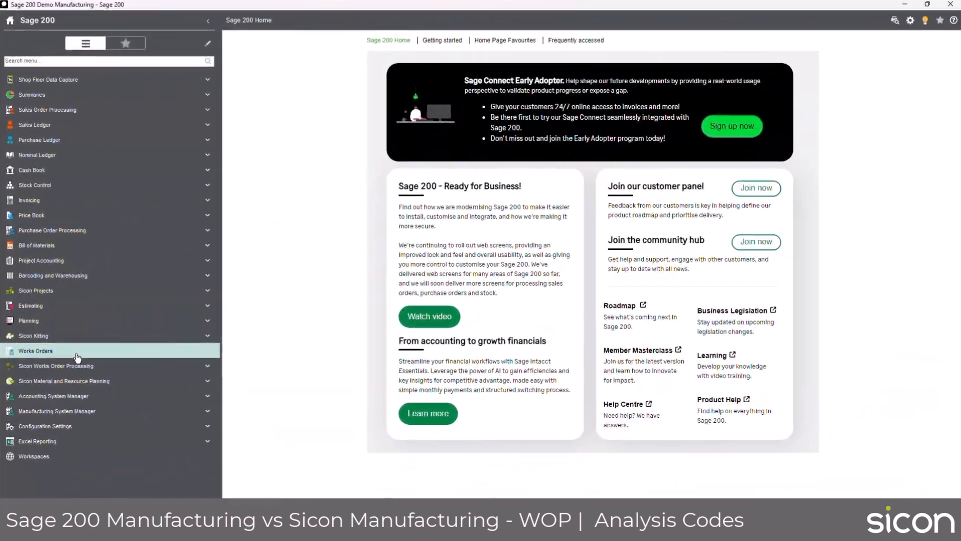
{"action": "left_click", "coordinate": [319, 345]}
{"action": "left_click", "coordinate": [86, 322]}
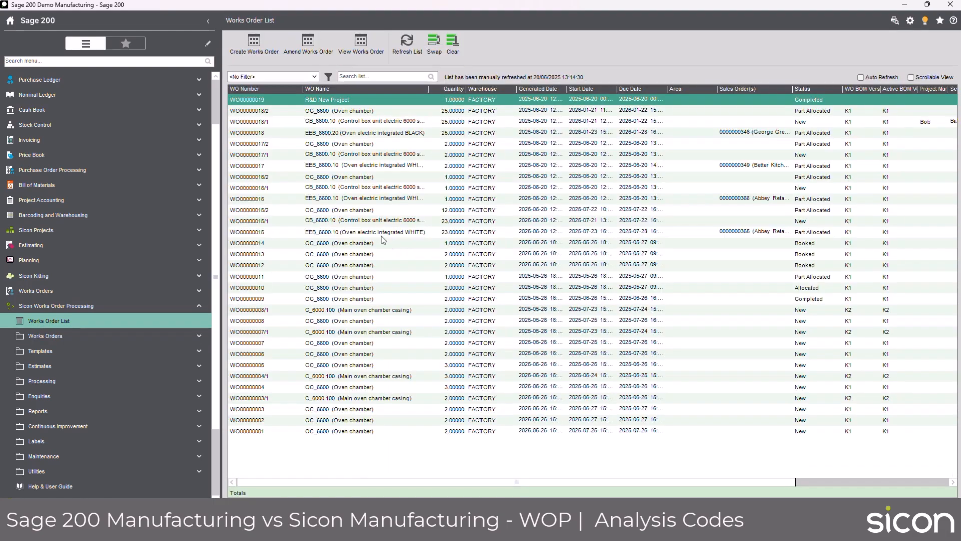
Step: Review the list's available columns and widen the Project Manager, Scrap reasons and Date collected columns to show their full contents
{"action": "mouse_move", "coordinate": [468, 211]}
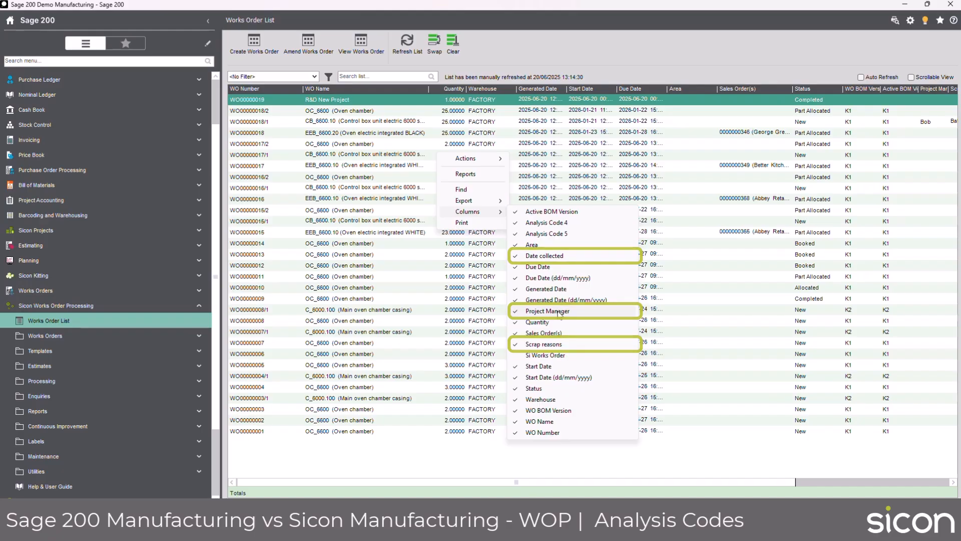
{"action": "left_click", "coordinate": [784, 481]}
{"action": "left_click_drag", "start_coordinate": [777, 480], "coordinate": [921, 481]}
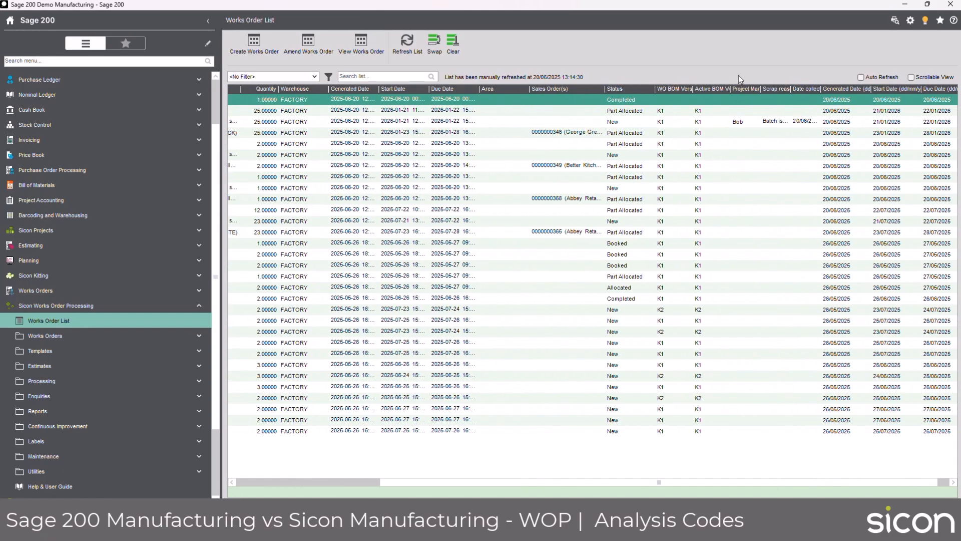
{"action": "left_click_drag", "start_coordinate": [759, 90], "coordinate": [892, 90]}
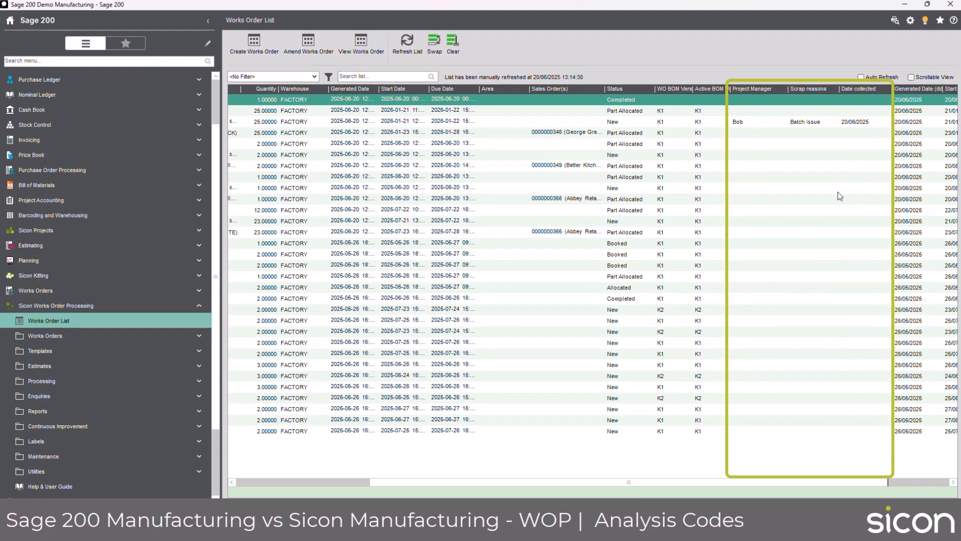